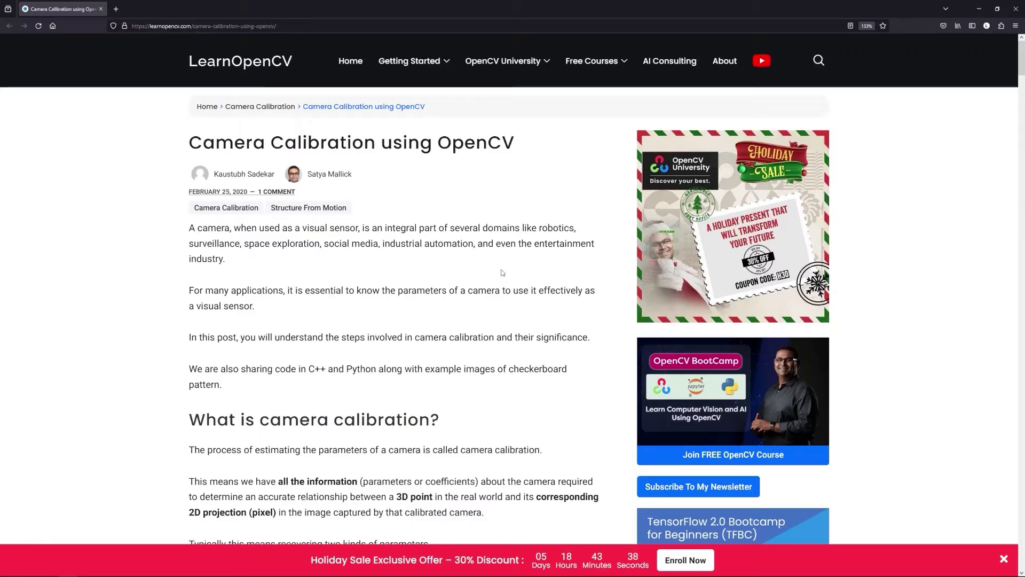
scroll(502, 272, "down", 8)
scroll(506, 240, "down", 8)
scroll(513, 217, "down", 4)
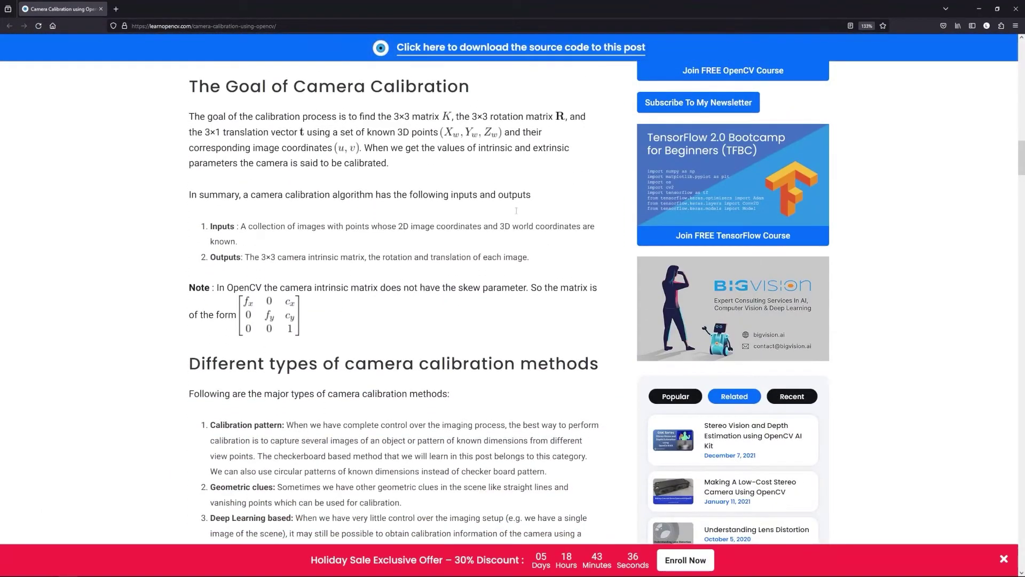
Request the LearnOpenCV article's source code and open the emailed download link
left_click(568, 48)
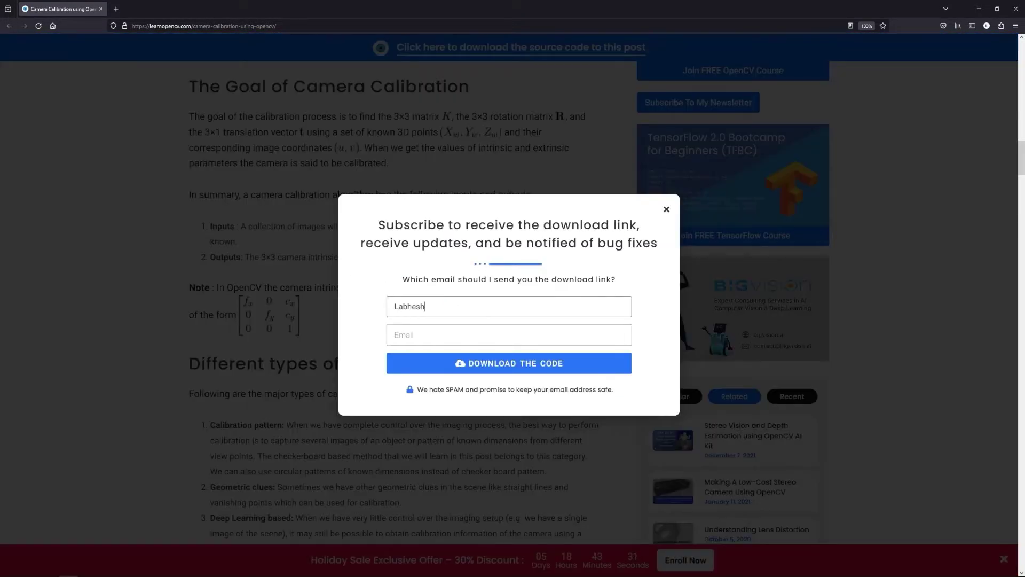
left_click(508, 363)
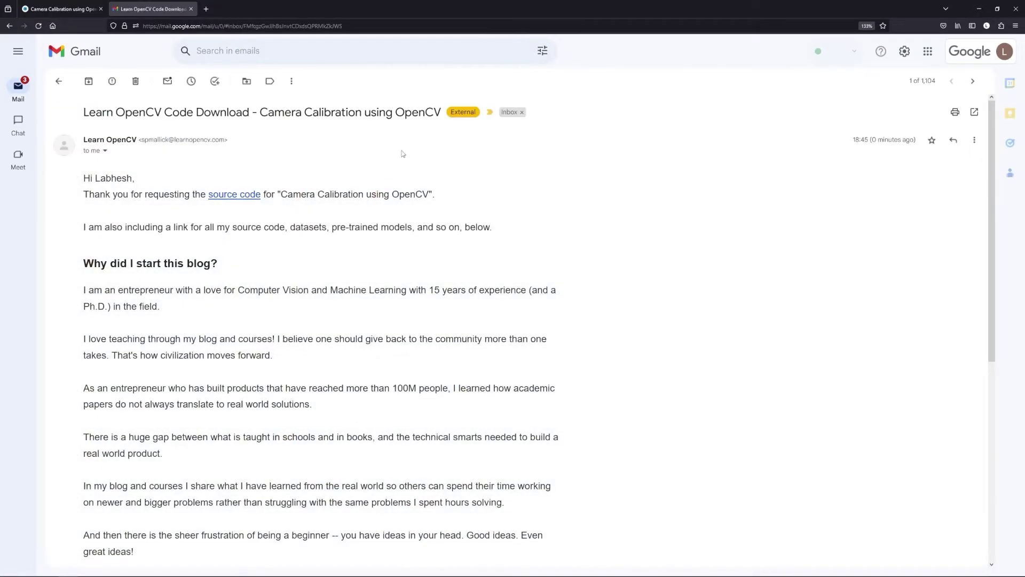
left_click(255, 195)
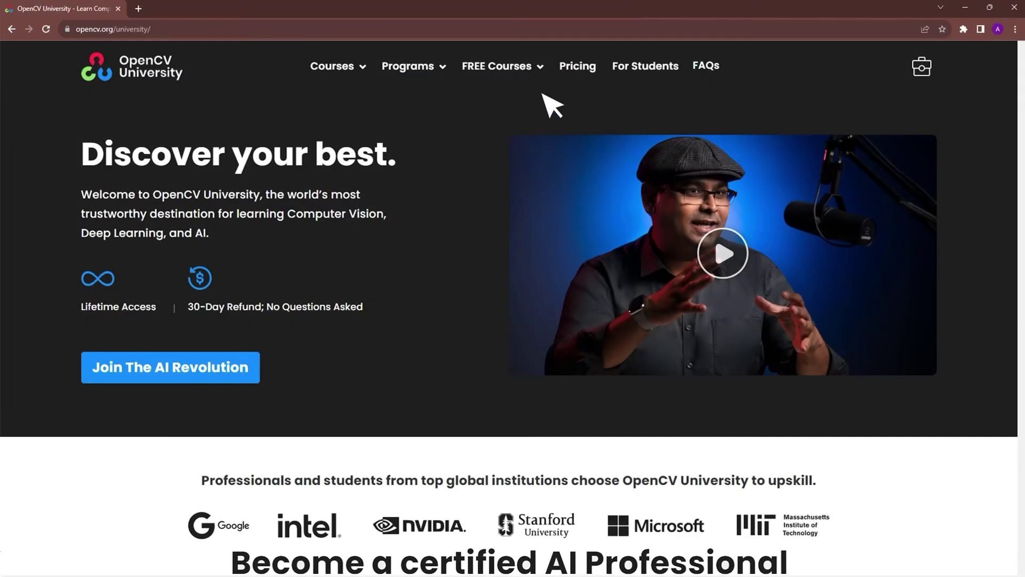
Go to OpenCV University's FREE Courses page to view its Bootcamp Courses
left_click(501, 69)
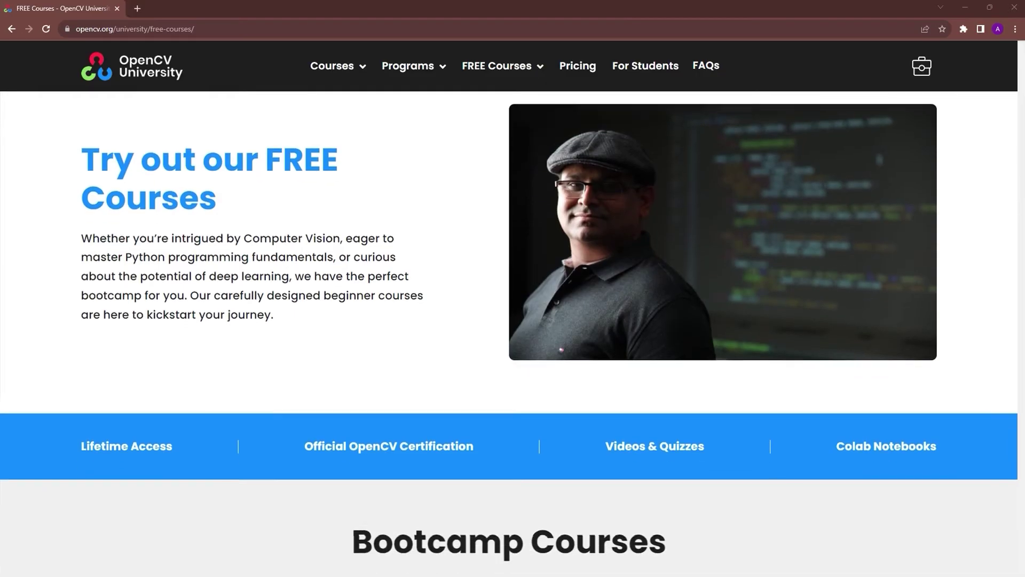
scroll(513, 321, "down", 5)
scroll(513, 321, "down", 3)
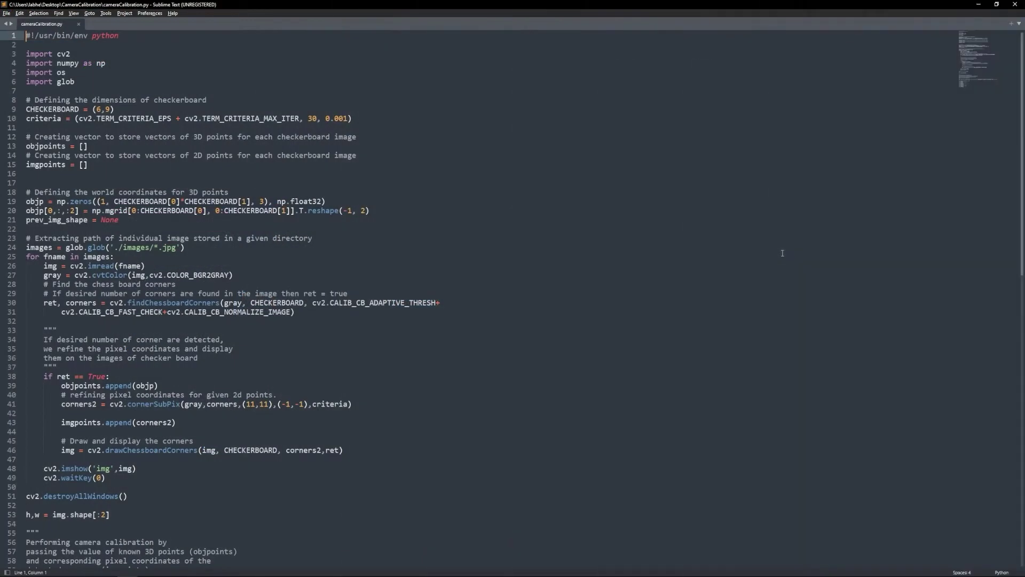
scroll(782, 253, "down", 4)
scroll(783, 257, "down", 4)
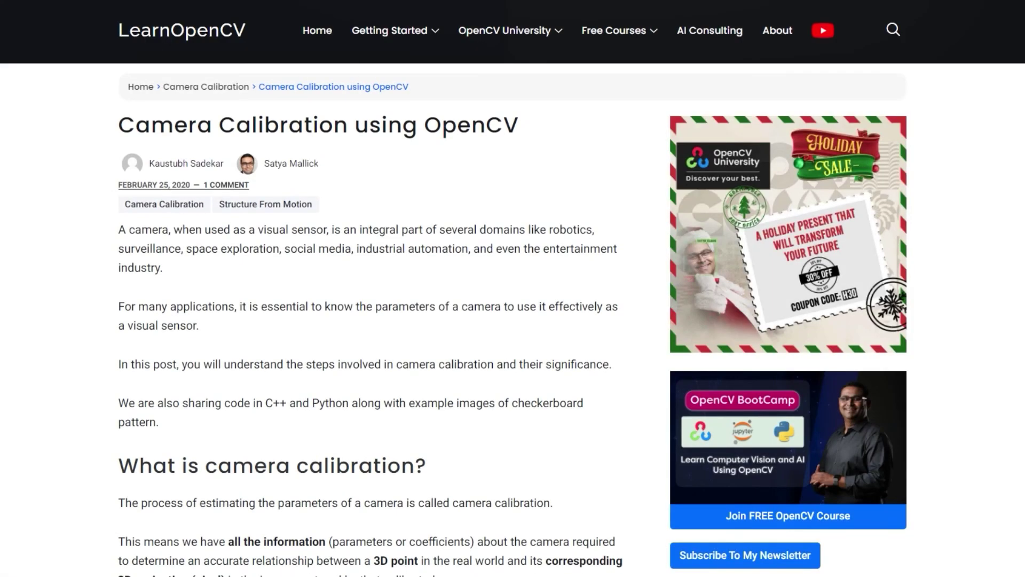
scroll(369, 361, "down", 3)
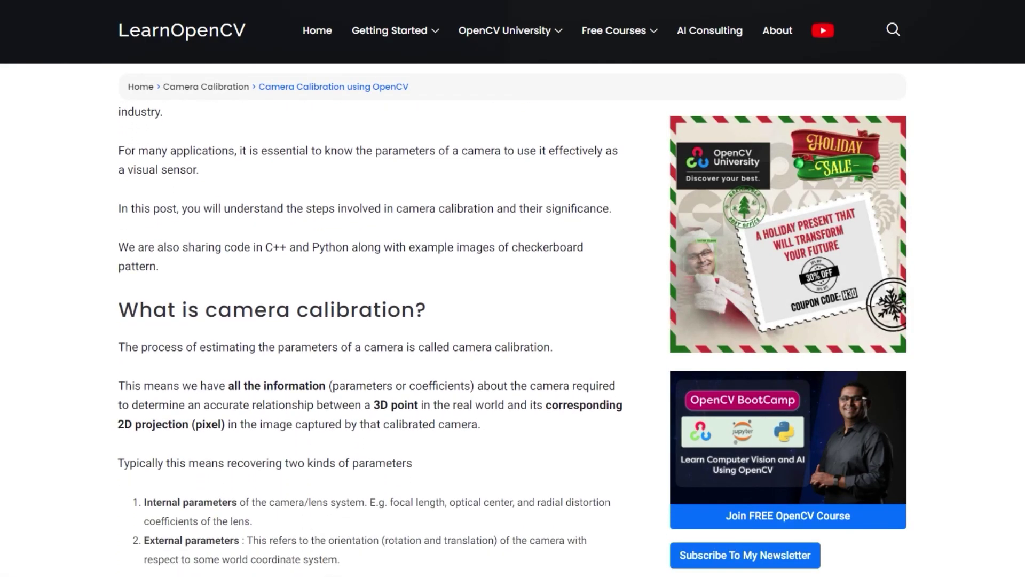
scroll(369, 361, "down", 2)
scroll(368, 361, "down", 2)
scroll(369, 360, "down", 2)
scroll(369, 361, "down", 2)
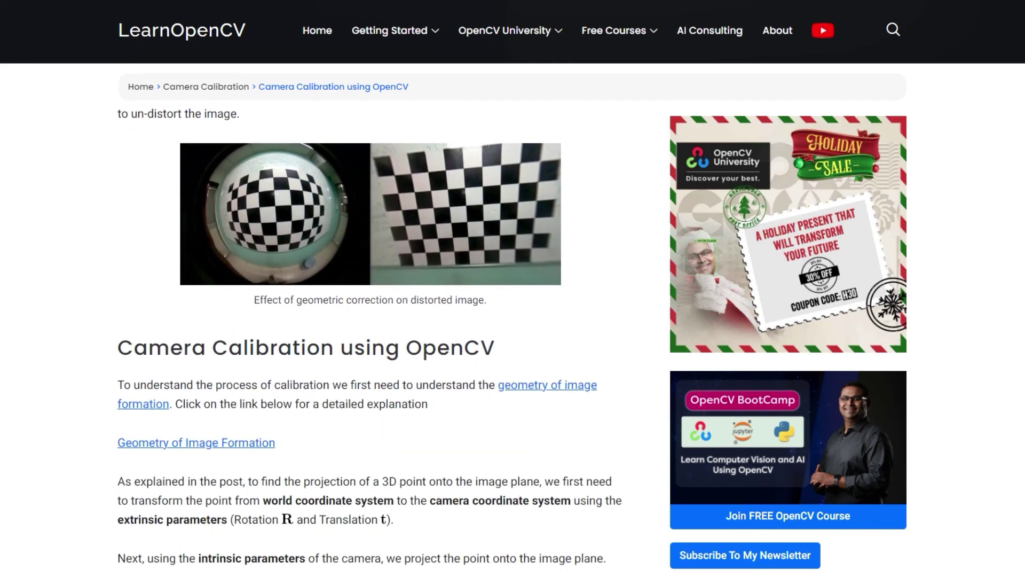
scroll(369, 360, "down", 2)
scroll(369, 360, "down", 2)
scroll(368, 360, "down", 2)
scroll(369, 362, "down", 2)
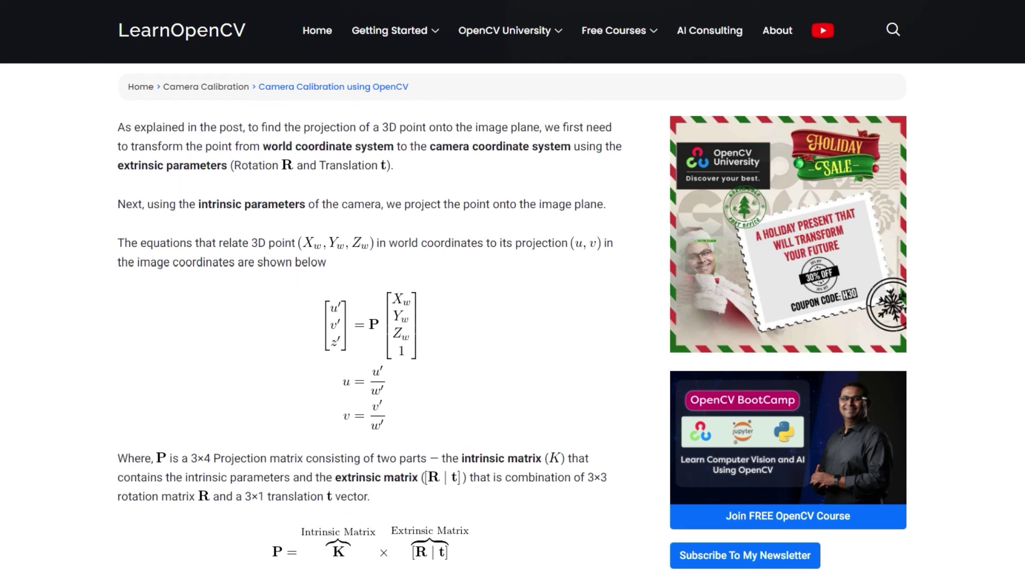
scroll(369, 361, "down", 1)
scroll(369, 360, "down", 1)
scroll(368, 360, "down", 1)
scroll(368, 360, "down", 1)
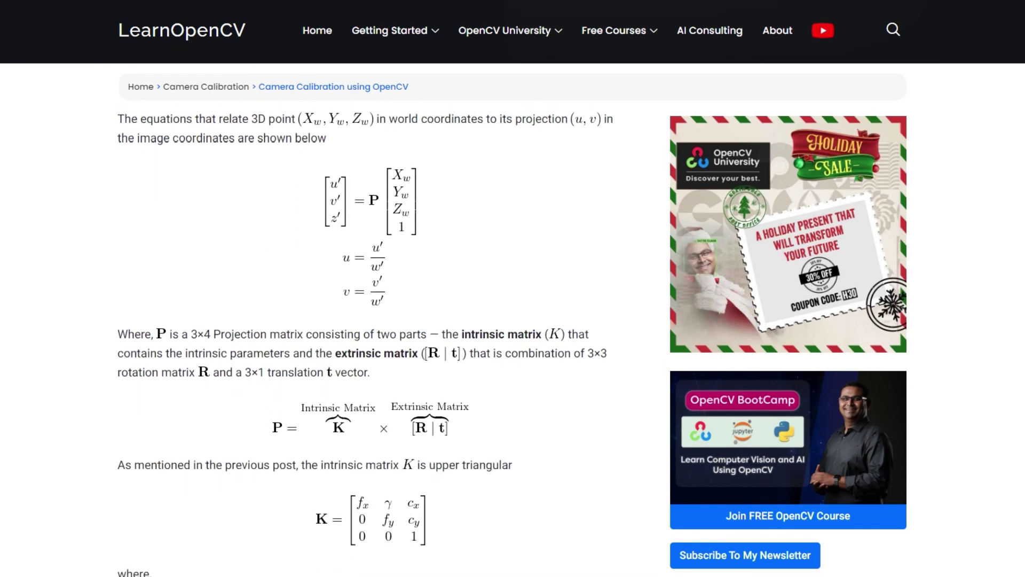